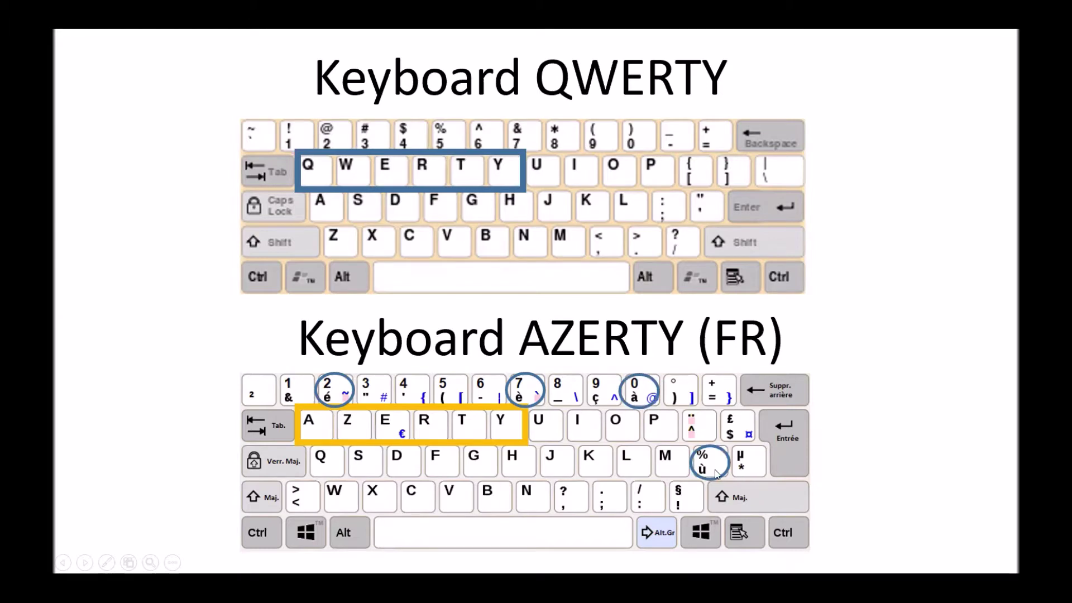
- Draw a blue pen circle around the ¨ ^ key on the AZERTY keyboard slide
{"action": "left_click", "coordinate": [695, 439]}
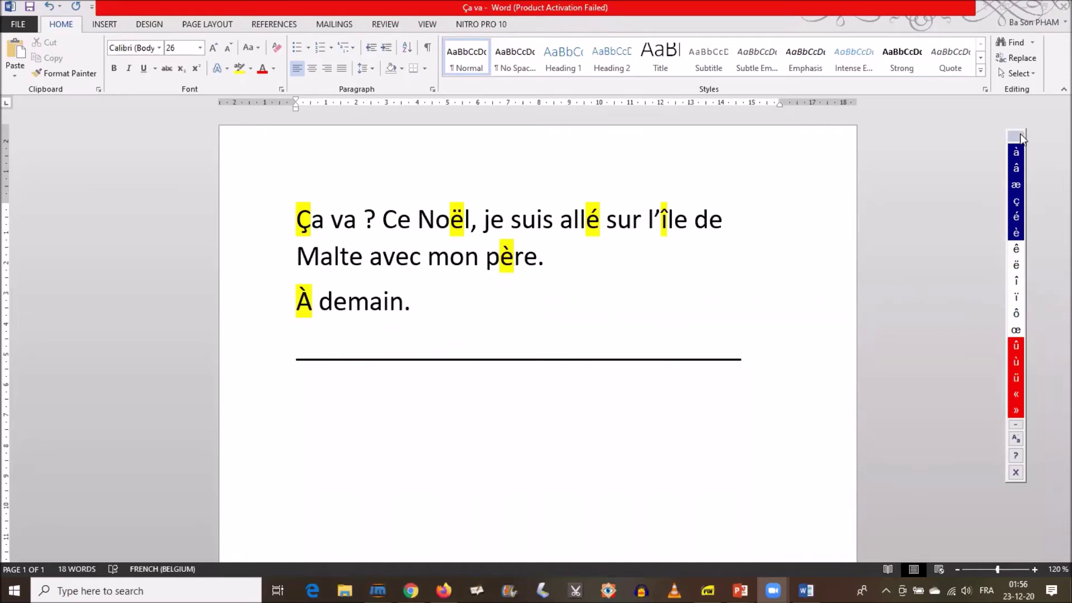
- Move the LexiBar palette to the page's left side, briefly horizontal, then restore it vertical
{"action": "mouse_move", "coordinate": [1020, 136]}
{"action": "left_mouse_down"}
{"action": "mouse_move", "coordinate": [58, 139]}
{"action": "mouse_move", "coordinate": [96, 135]}
{"action": "left_mouse_up"}
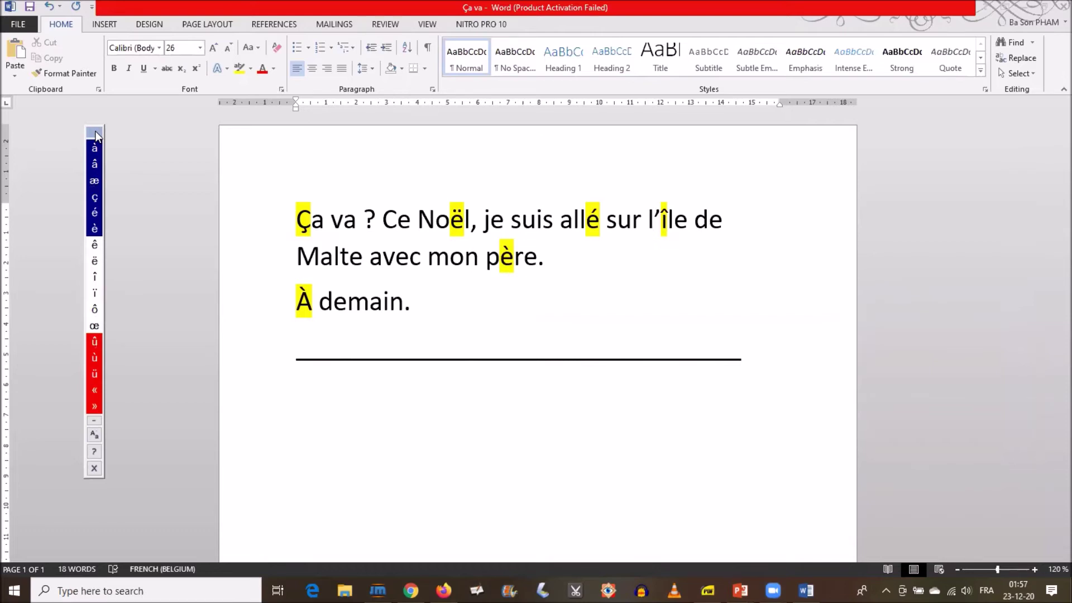
{"action": "left_click", "coordinate": [96, 135]}
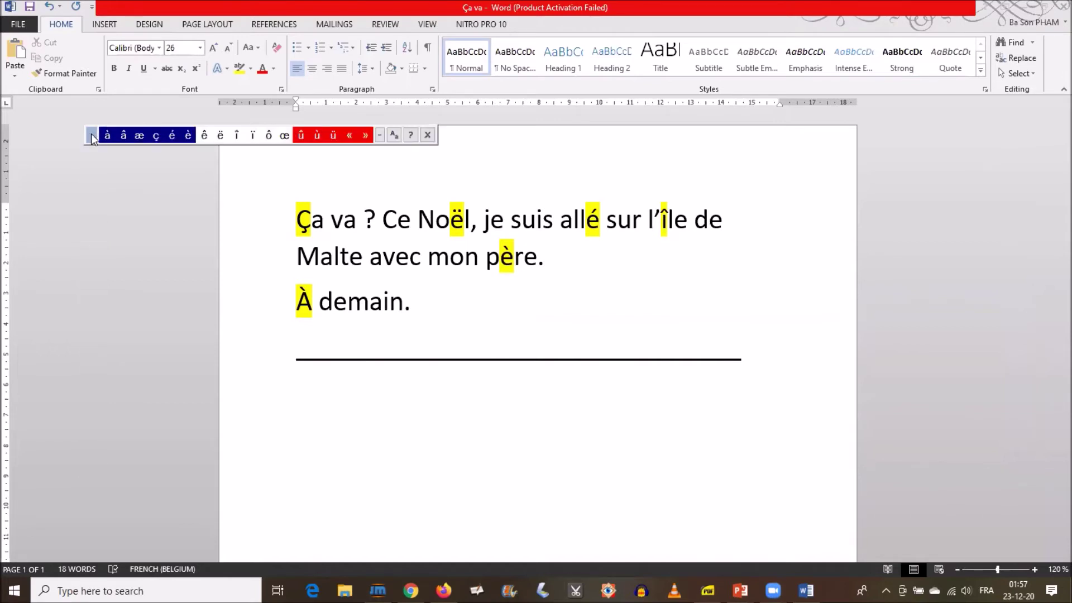
{"action": "left_click_drag", "start_coordinate": [92, 139], "coordinate": [62, 141]}
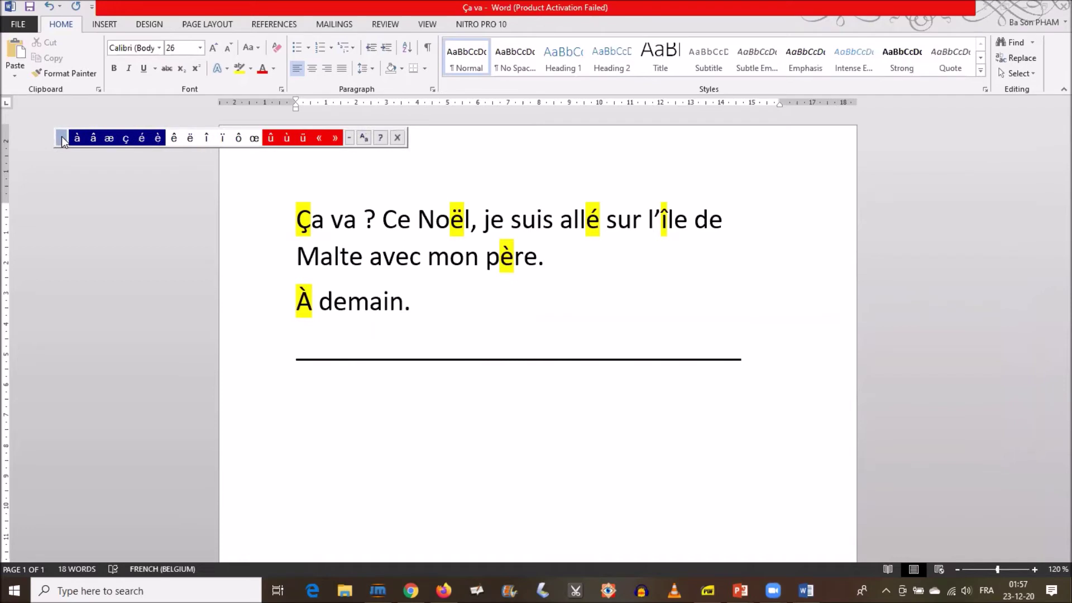
{"action": "left_click", "coordinate": [62, 141]}
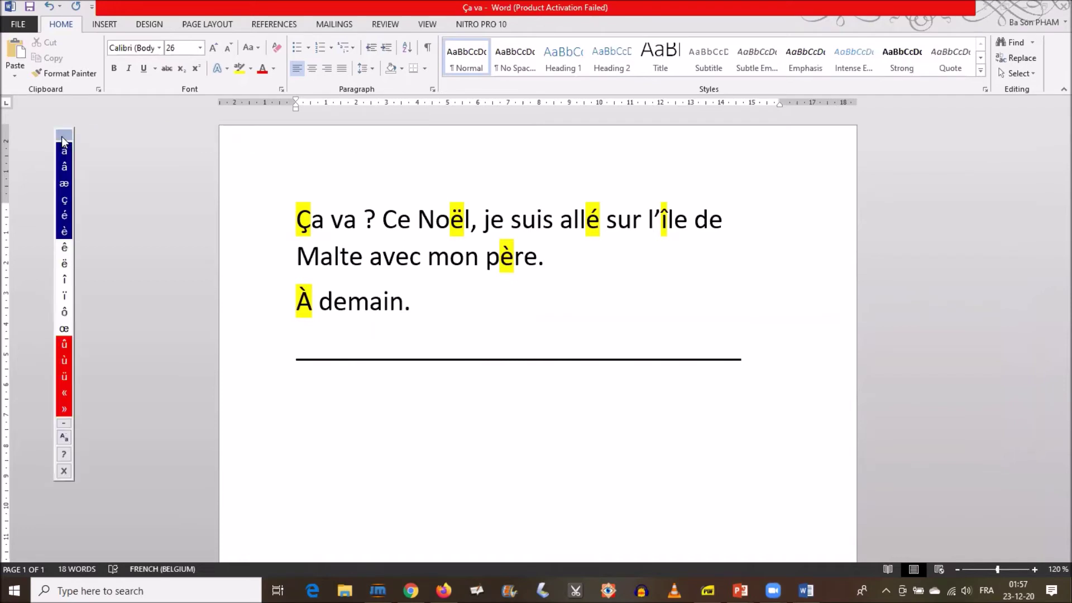
- Toggle LexiBar's case, put the cursor below the rule, then switch LexiBar to capitals
{"action": "left_click", "coordinate": [64, 439]}
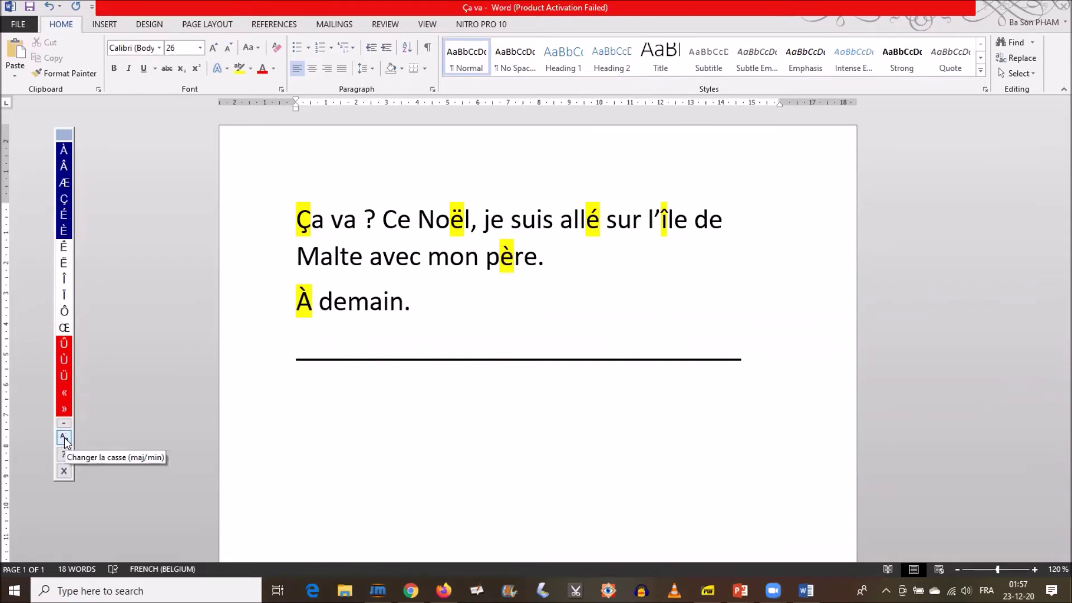
{"action": "left_click", "coordinate": [65, 439]}
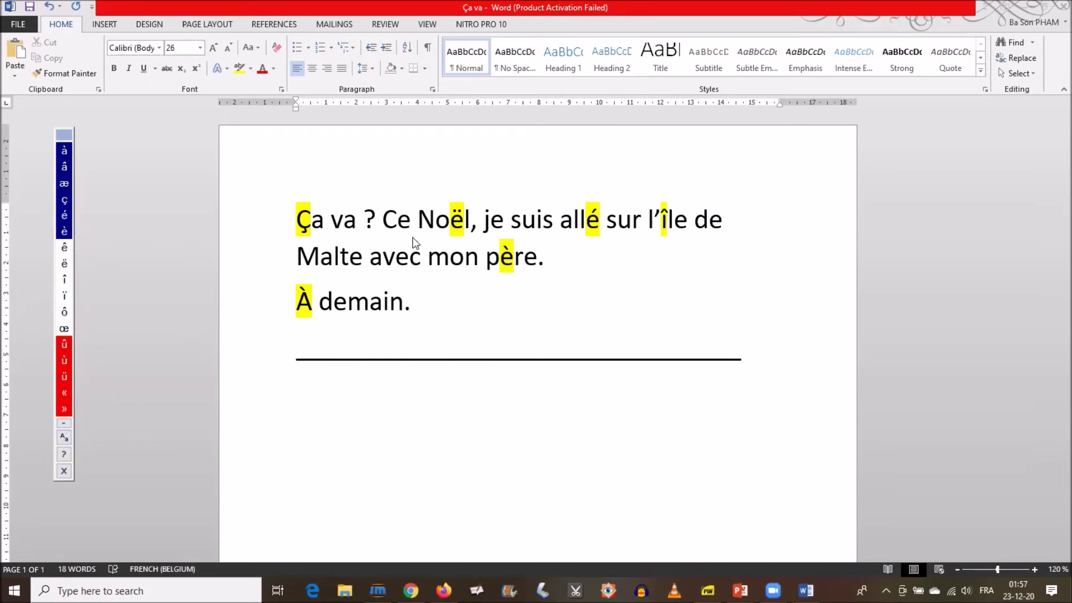
{"action": "left_click", "coordinate": [371, 392]}
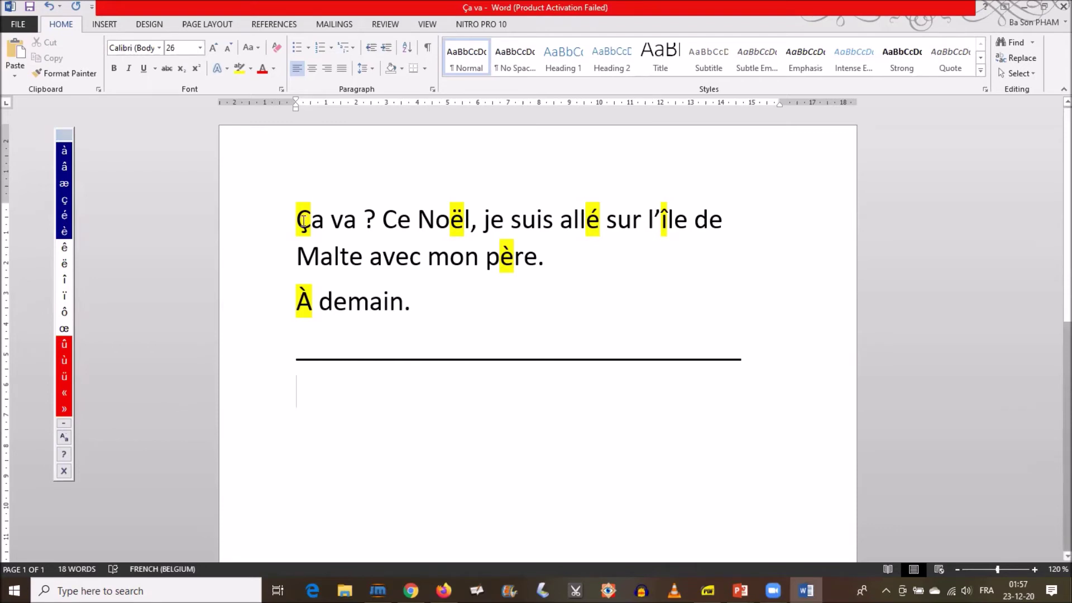
{"action": "left_click", "coordinate": [65, 439]}
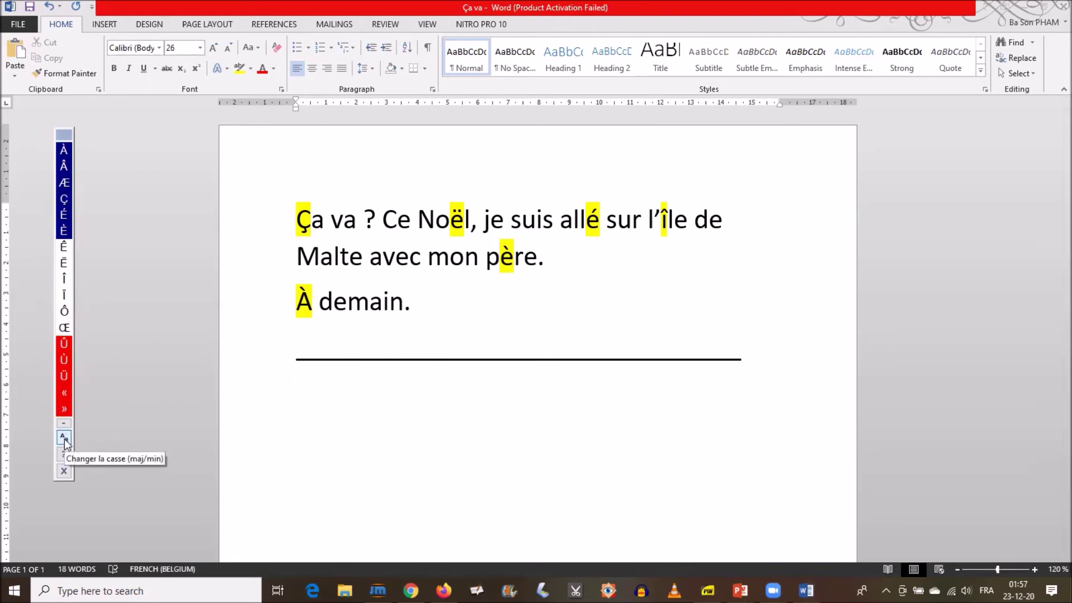
- Type 'Ça va ? Ce Noël, je suis all' below the rule, inserting Ç and ë from LexiBar
{"action": "left_click", "coordinate": [64, 199]}
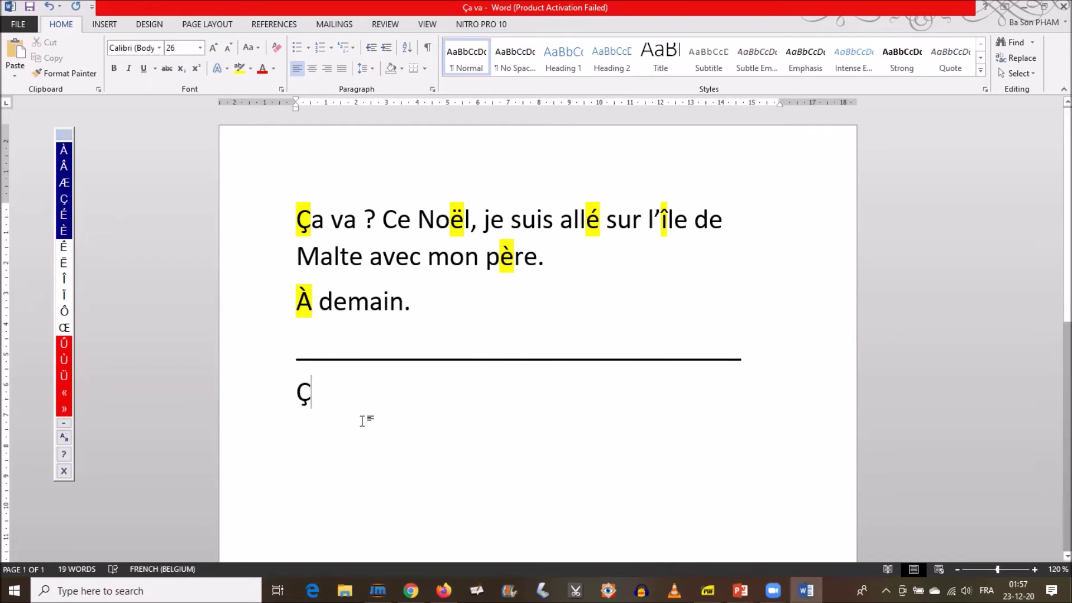
{"action": "type", "text": "a v"}
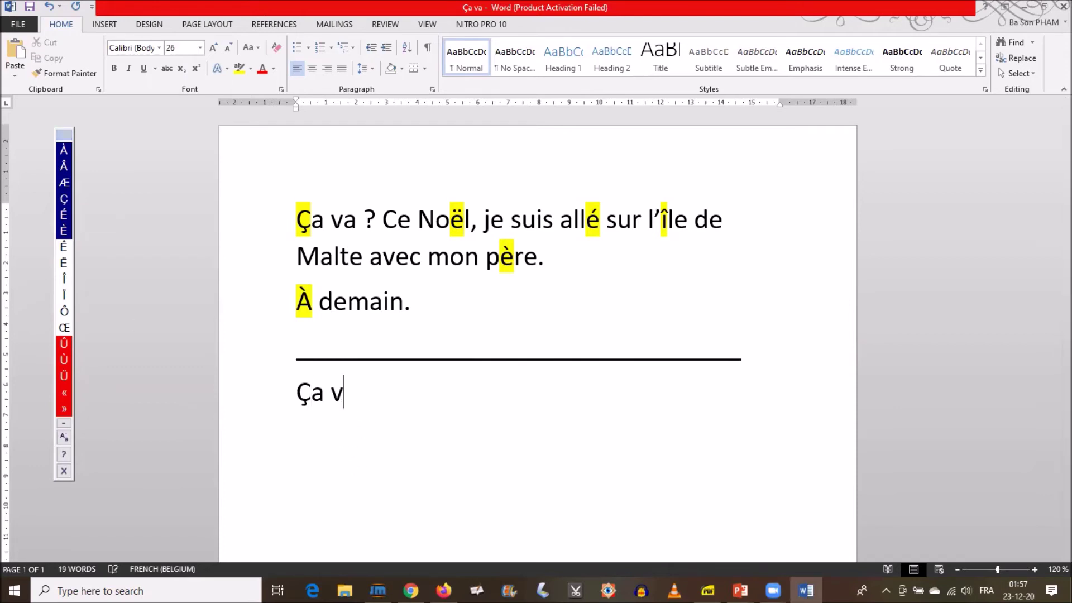
{"action": "type", "text": "a ? Ce "}
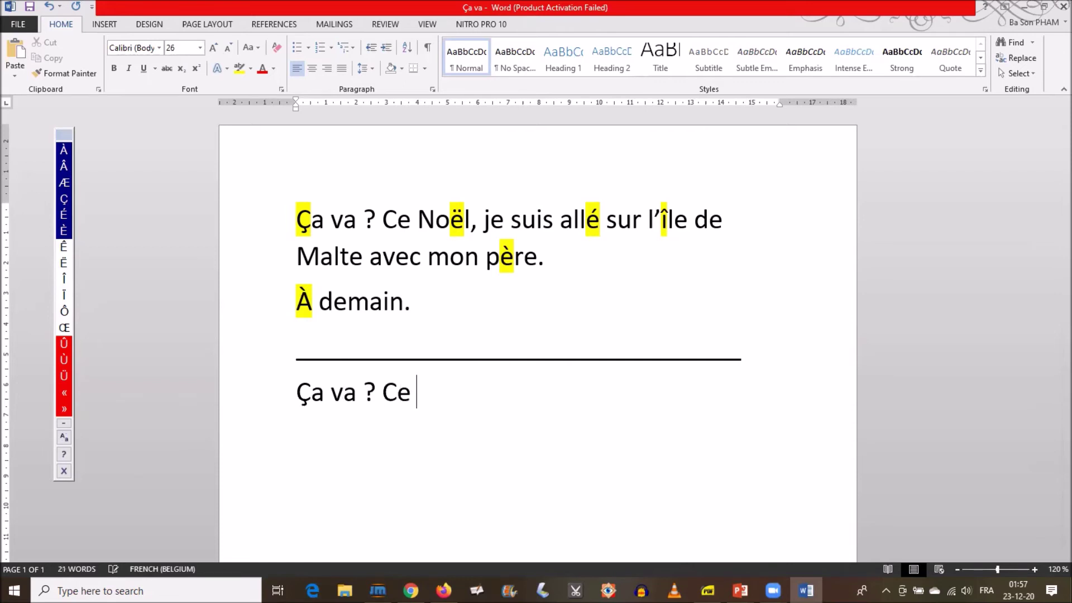
{"action": "type", "text": "No"}
{"action": "left_click", "coordinate": [63, 437]}
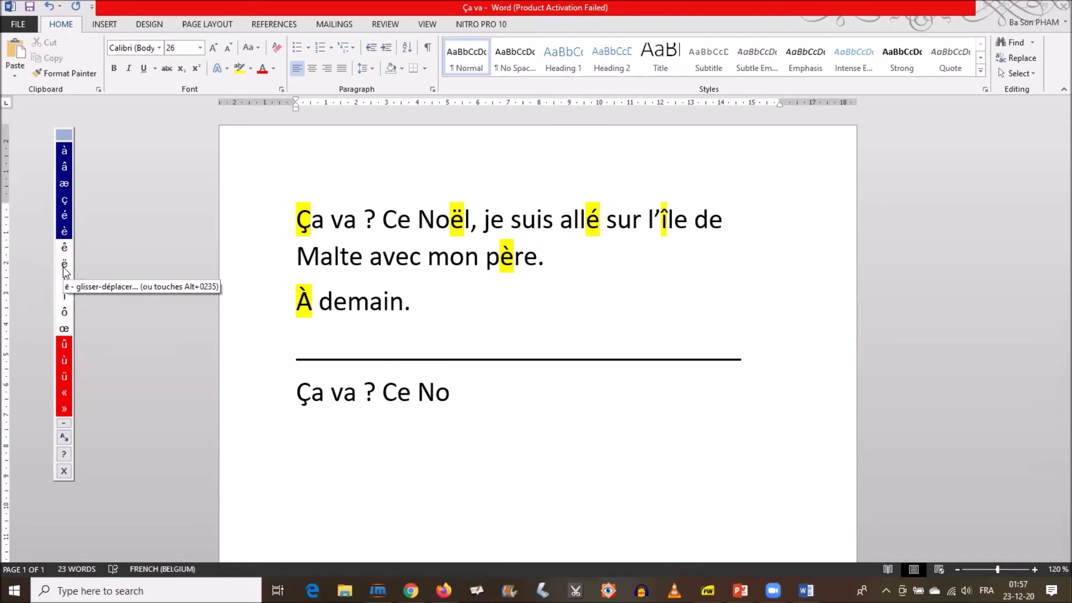
{"action": "left_click", "coordinate": [455, 394]}
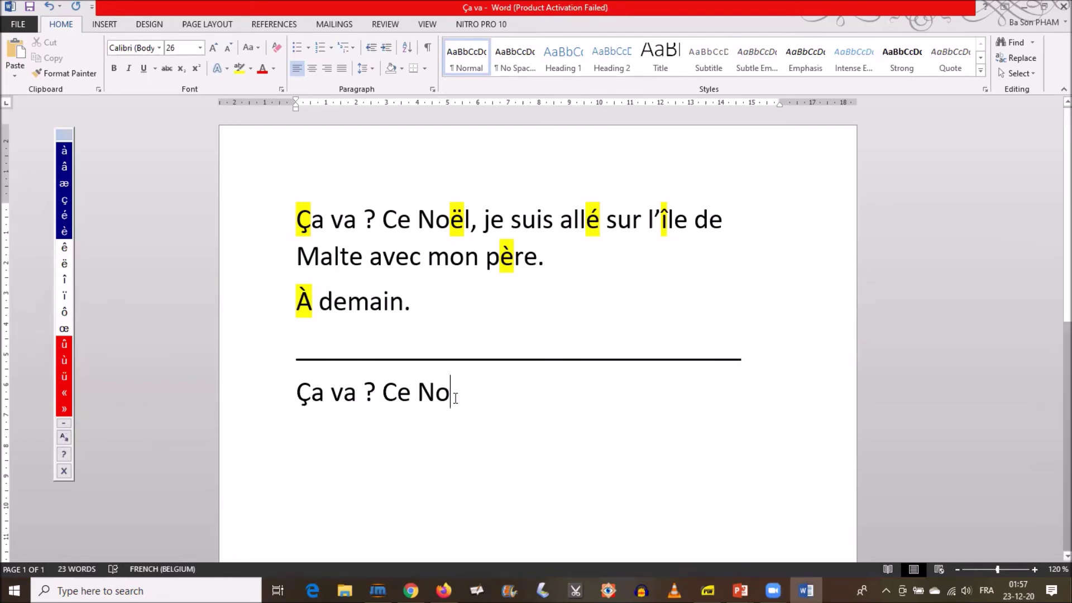
{"action": "left_click", "coordinate": [64, 265]}
{"action": "type", "text": "l, j"}
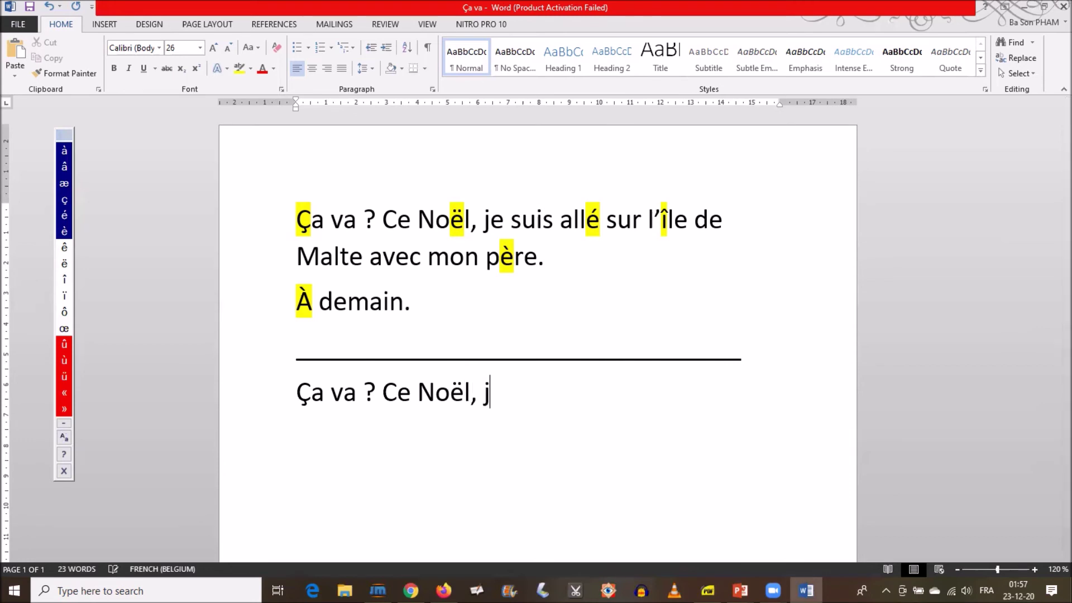
{"action": "type", "text": "e suis allé"}
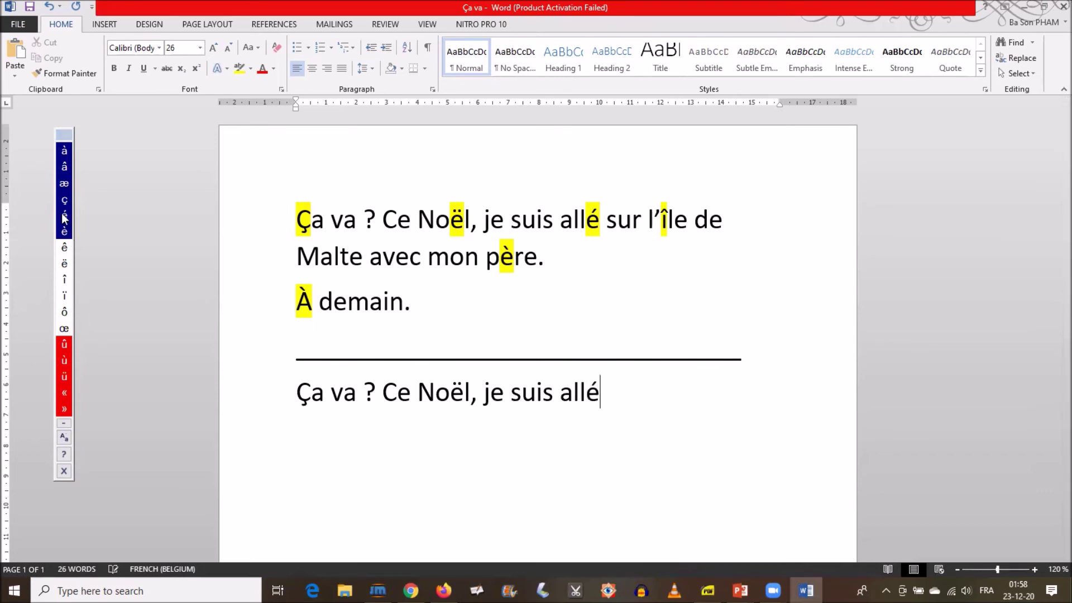
- Continue with 'sur l'île de Malte avec mon père.' using LexiBar's î and è, then start a new line
{"action": "type", "text": "sur l'"}
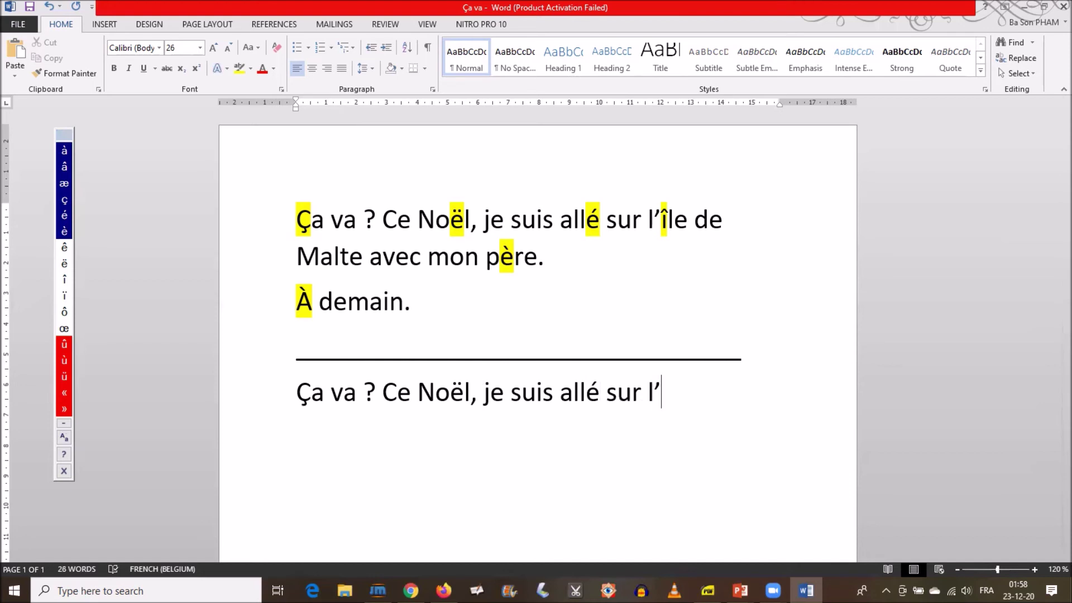
{"action": "left_click", "coordinate": [64, 280]}
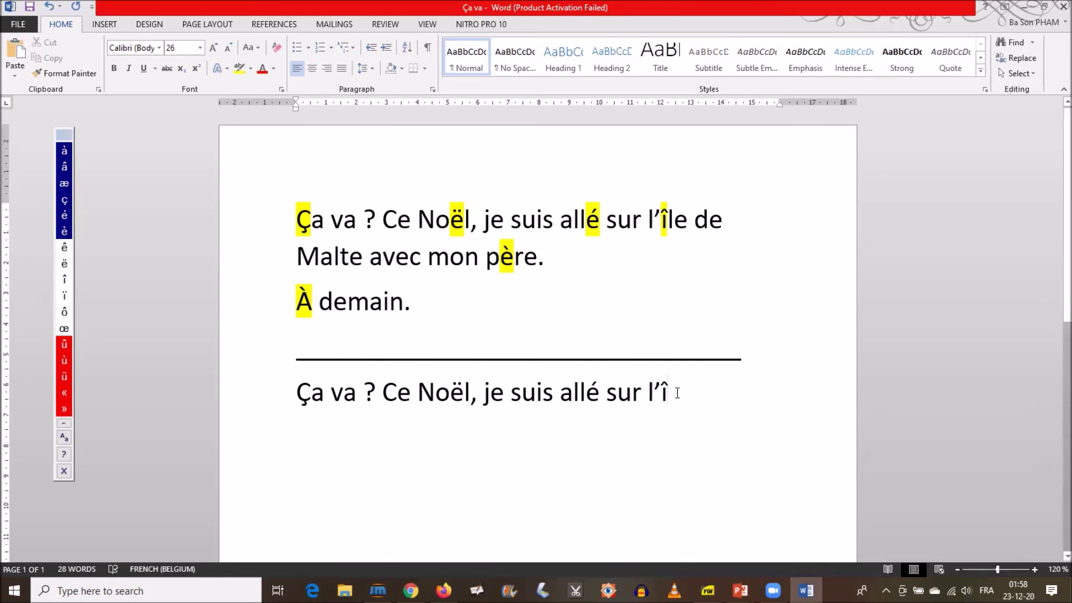
{"action": "type", "text": "le de M"}
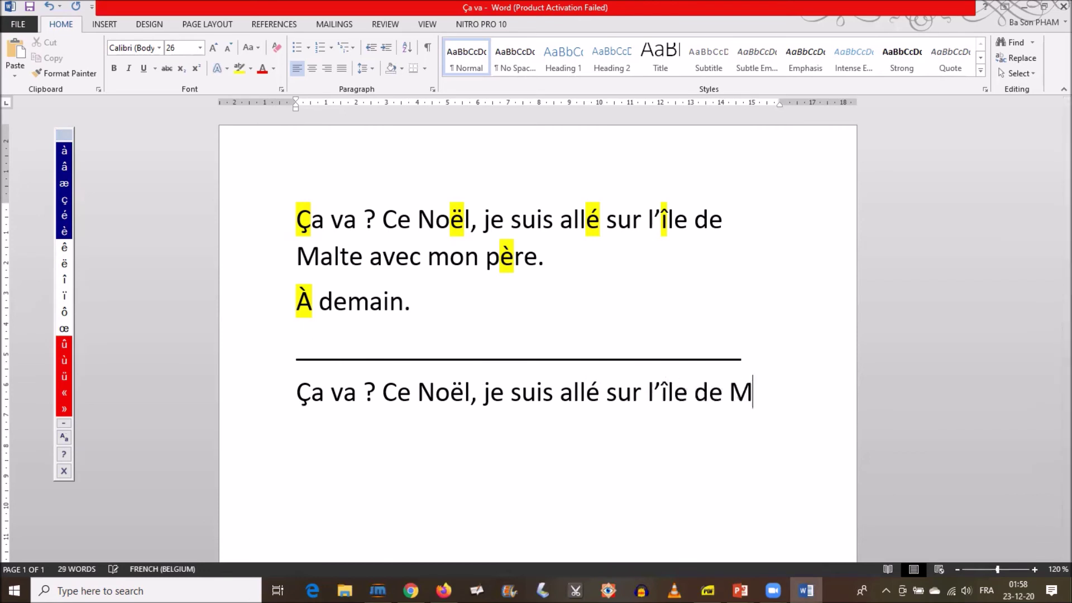
{"action": "type", "text": "alte avec "}
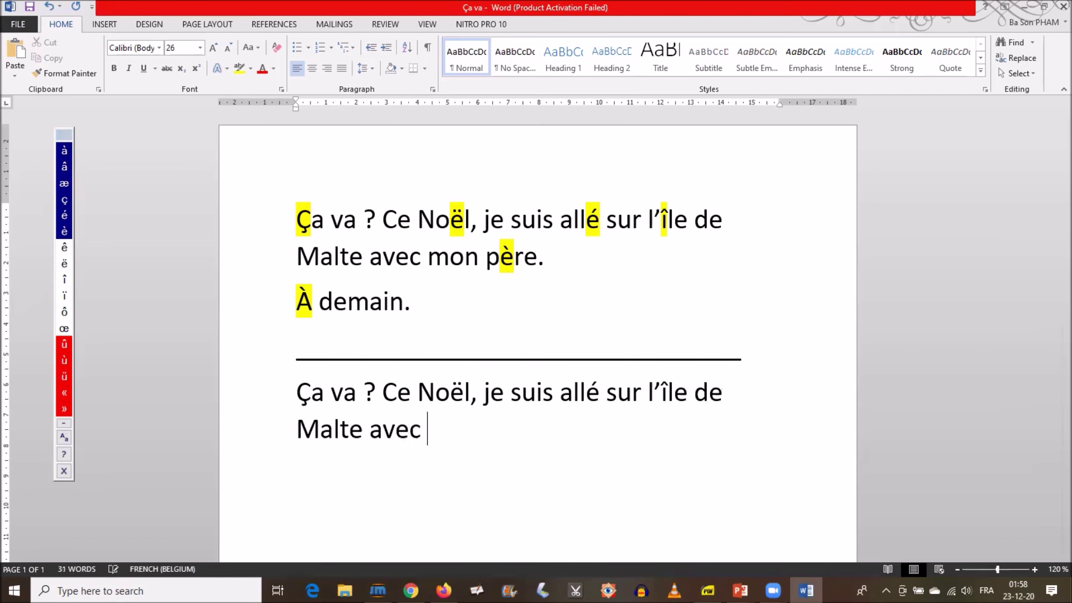
{"action": "type", "text": "mon p"}
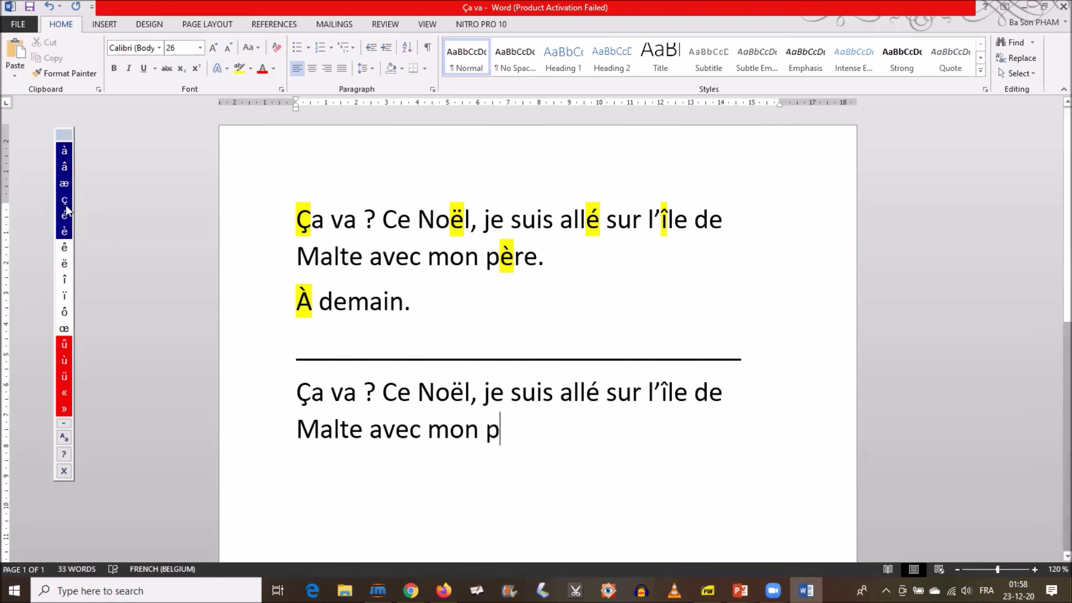
{"action": "left_click", "coordinate": [62, 232]}
{"action": "type", "text": "re"}
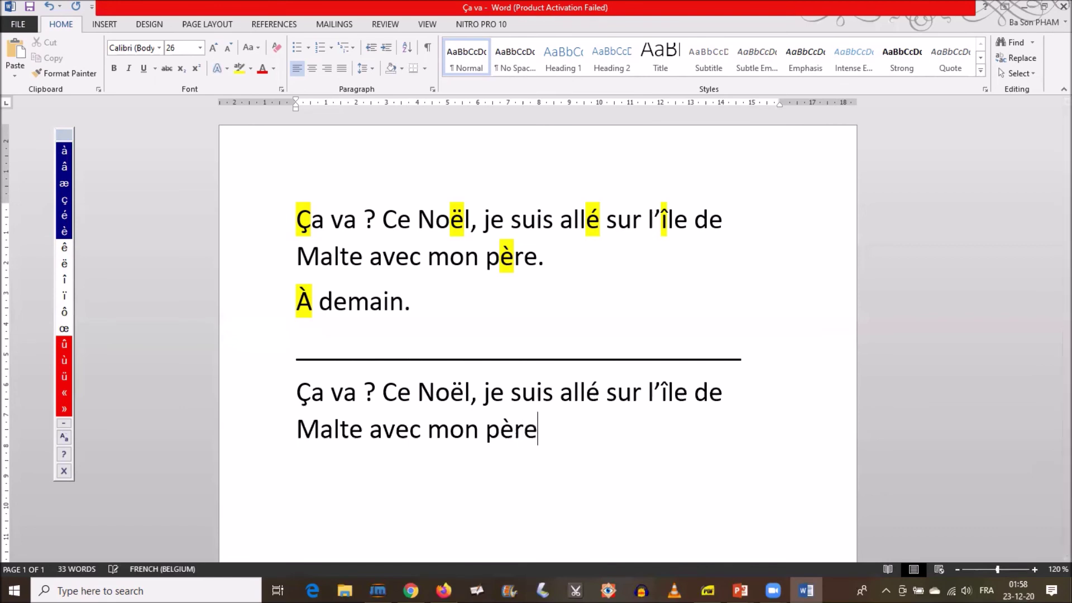
{"action": "type", "text": "."}
{"action": "key", "text": "Return"}
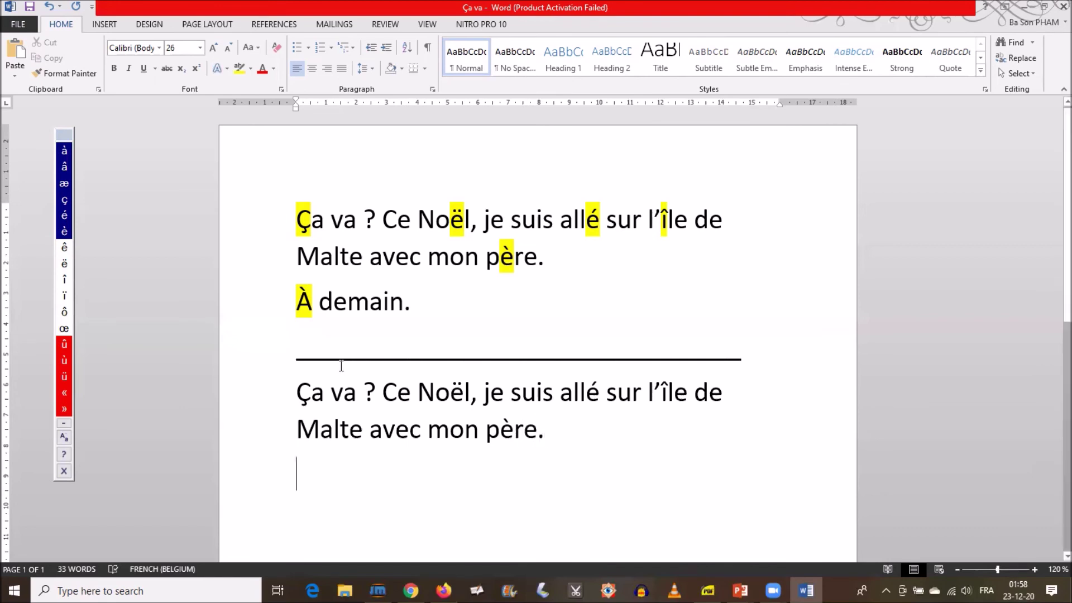
- Type 'À demain.' using LexiBar's capital À
{"action": "left_click", "coordinate": [65, 438]}
{"action": "left_click", "coordinate": [63, 151]}
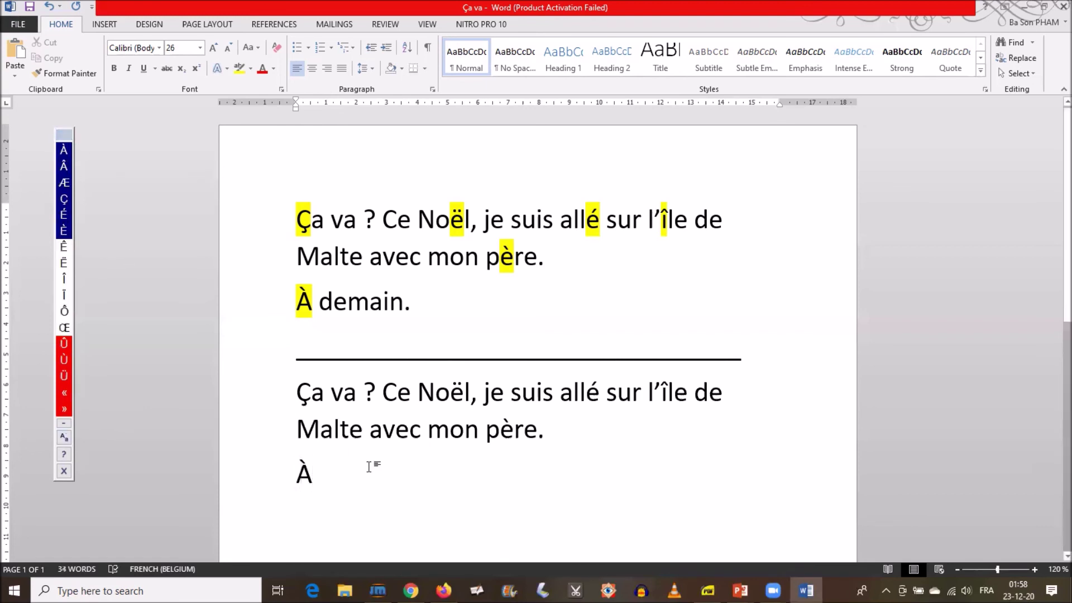
{"action": "type", "text": "demain"}
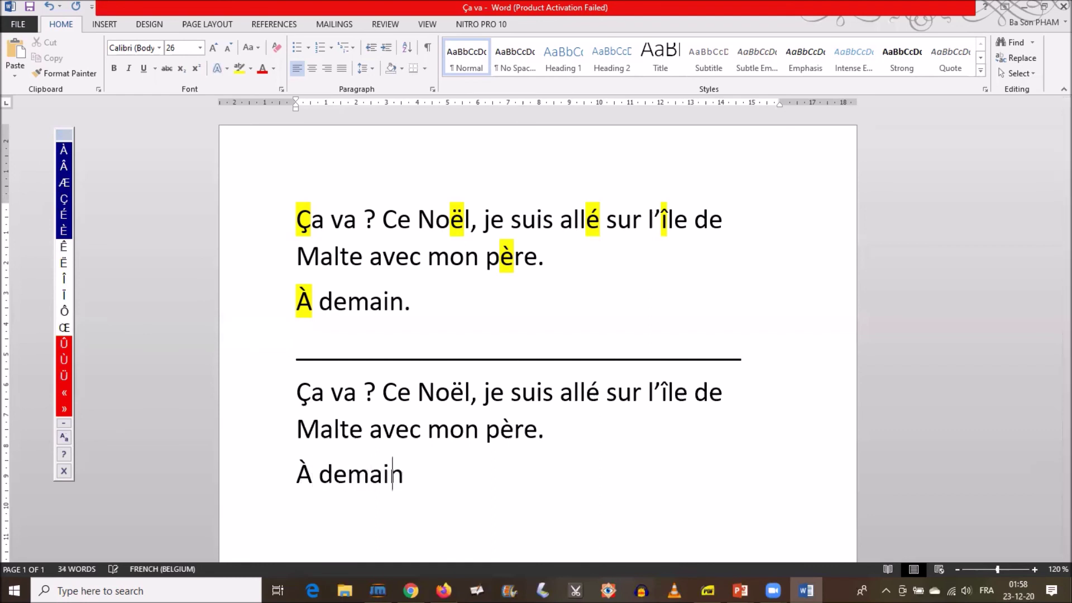
{"action": "type", "text": "."}
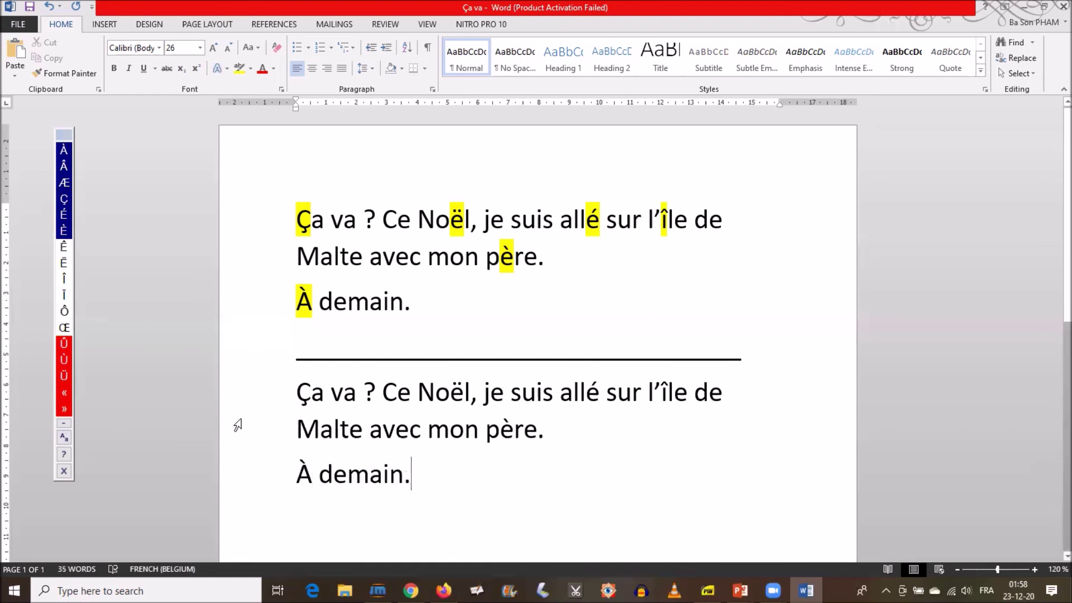